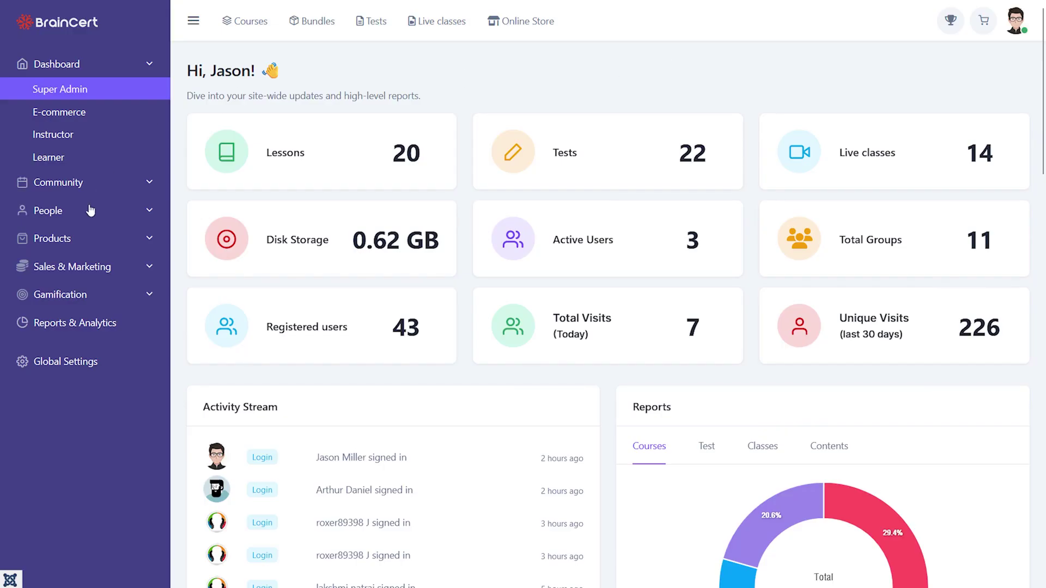
Start a new test from Products > Assessments, keeping the current test instructor
click(74, 240)
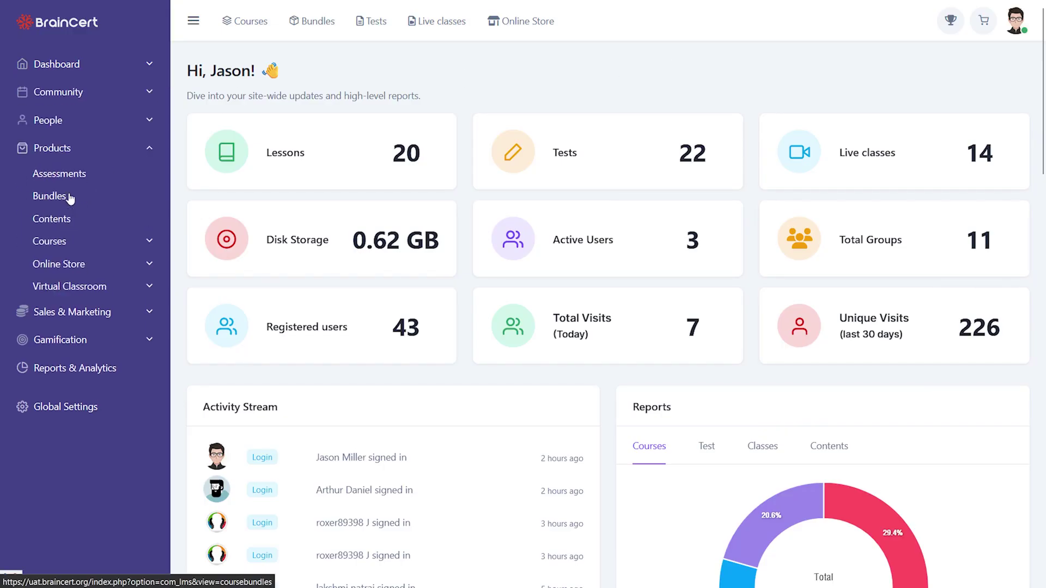
click(75, 179)
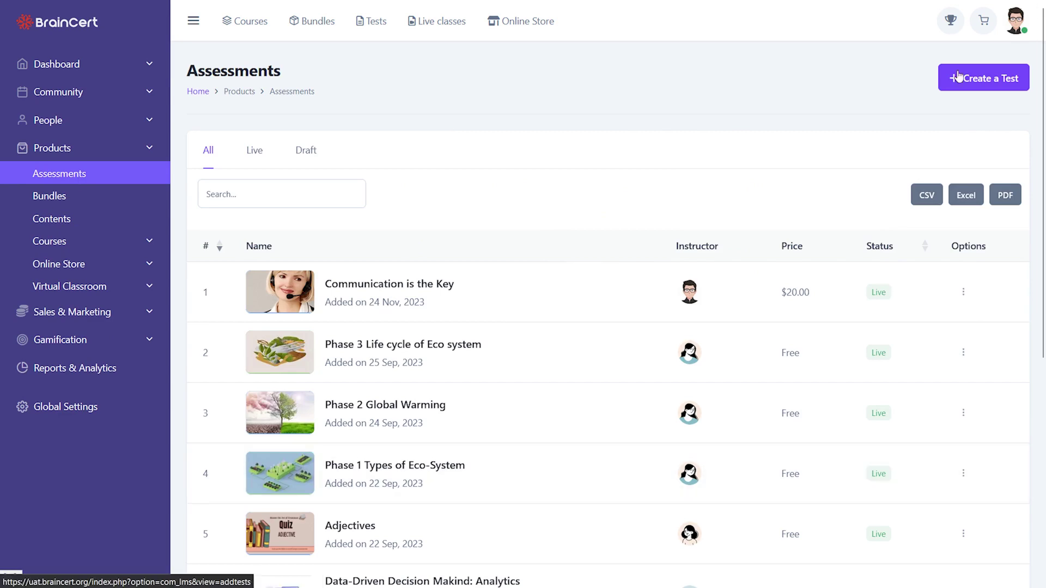
click(950, 77)
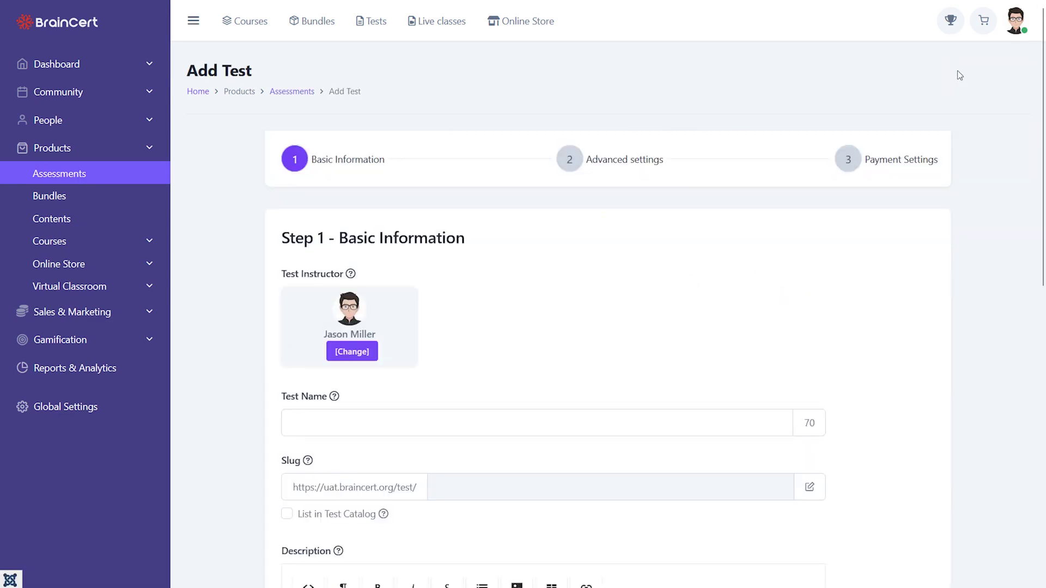
click(364, 351)
click(709, 183)
Review the test name, slug and thumbnail fields, closing the image library without choosing an image
click(350, 421)
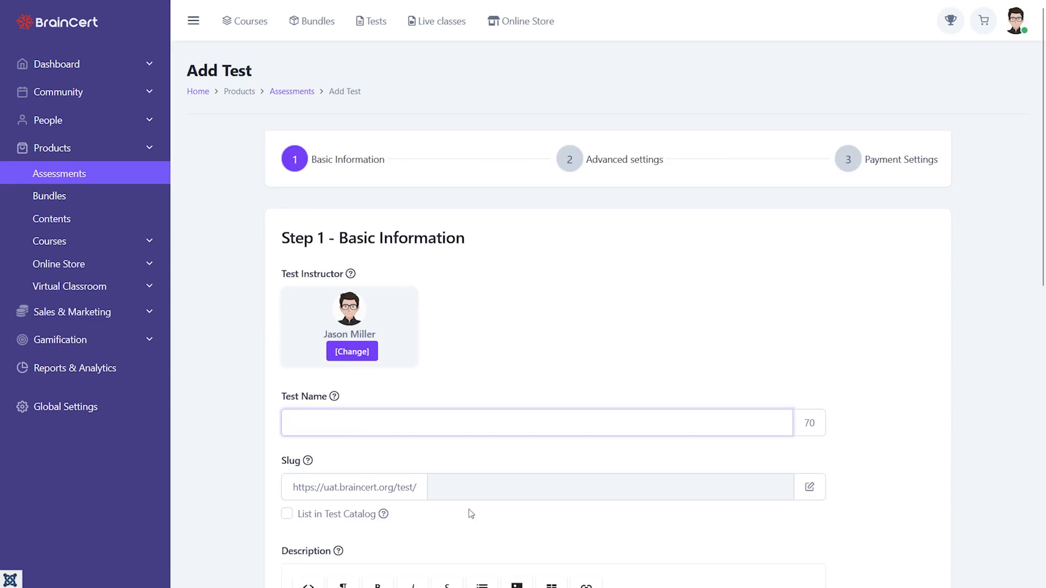
key(Tab)
scroll(471, 513, down, 4)
click(287, 277)
scroll(352, 377, down, 6)
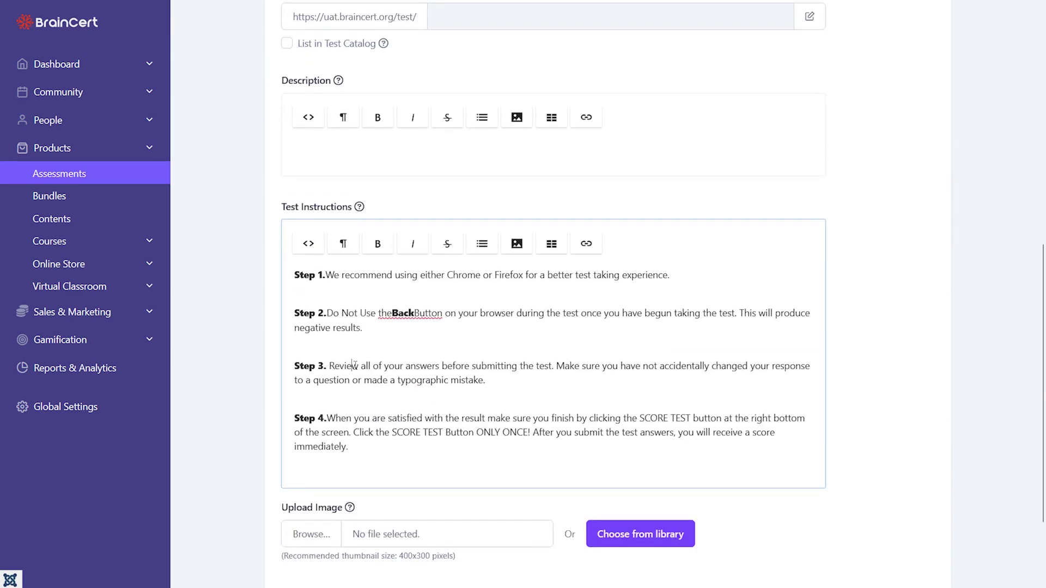
click(641, 423)
click(874, 344)
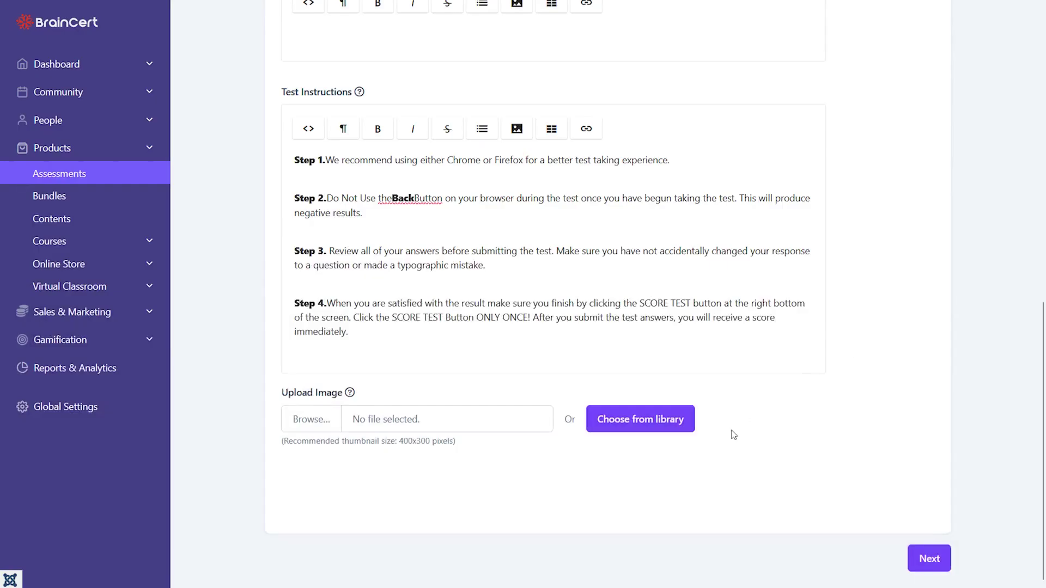
Turn off answers after each question, session resume and lockdown, keeping Standard Scoring and visible results
click(929, 558)
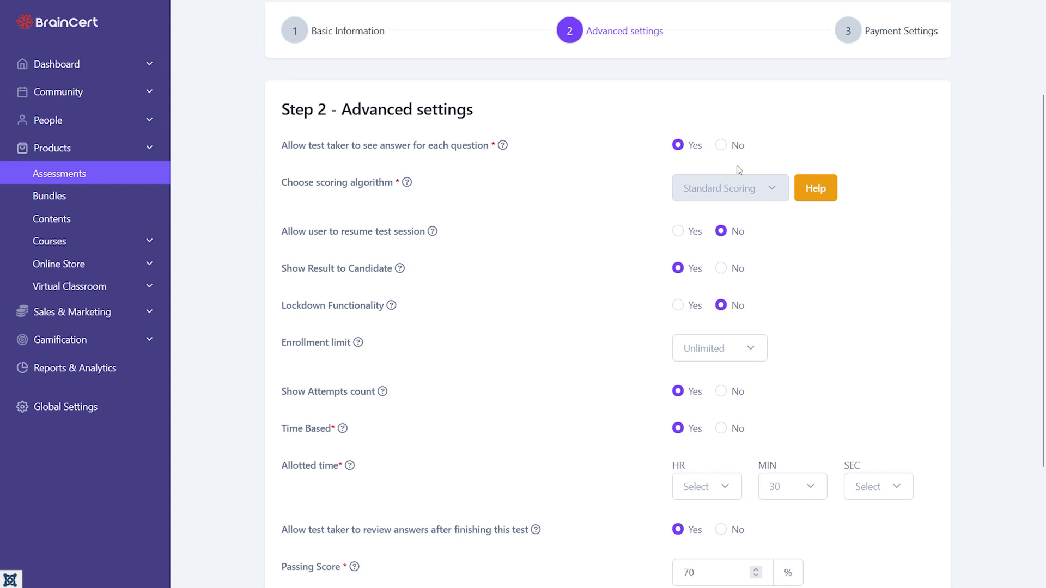
click(720, 145)
click(742, 192)
click(763, 214)
click(815, 188)
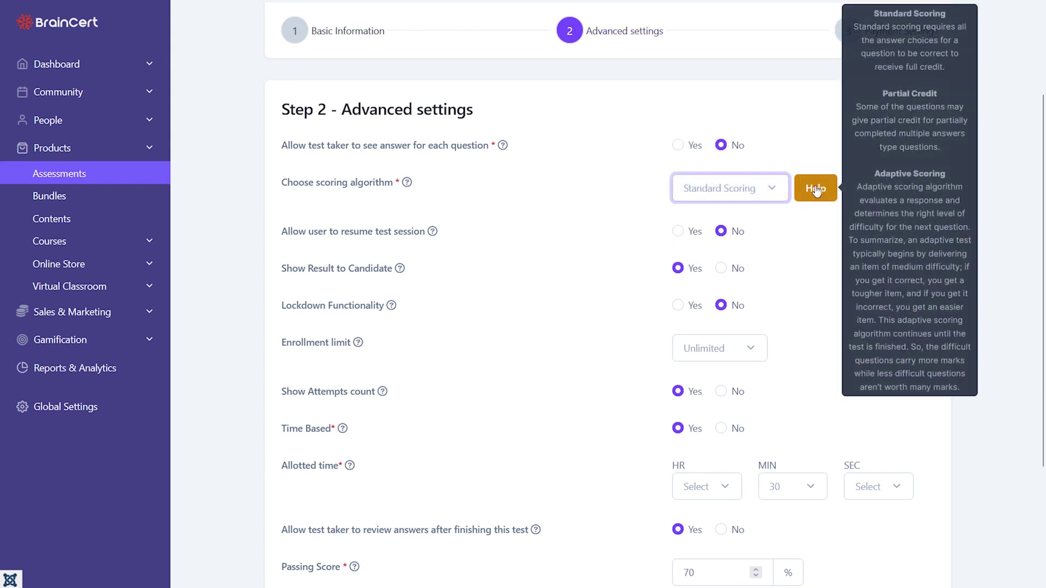
click(677, 231)
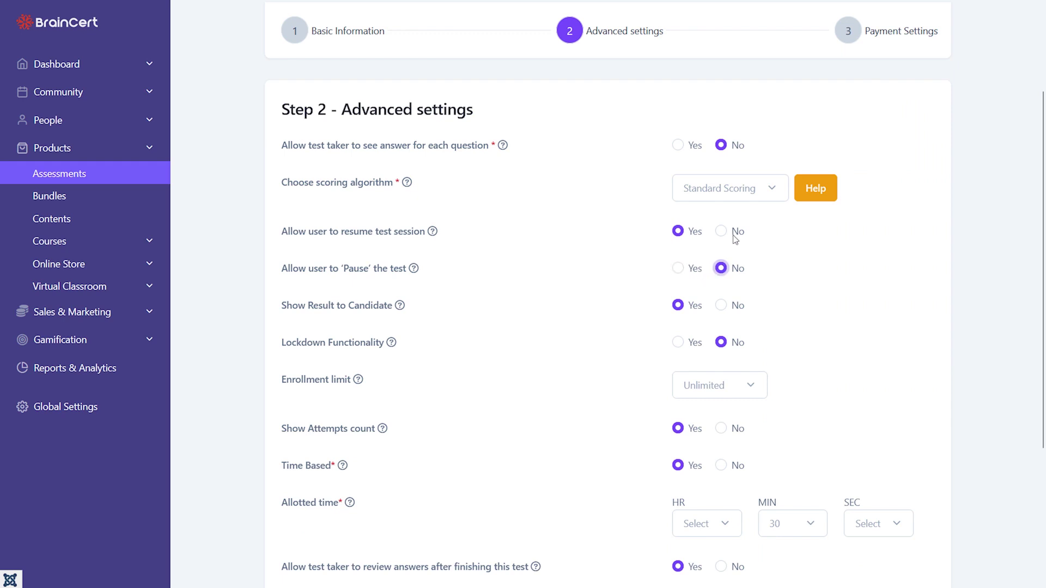
click(720, 232)
click(721, 270)
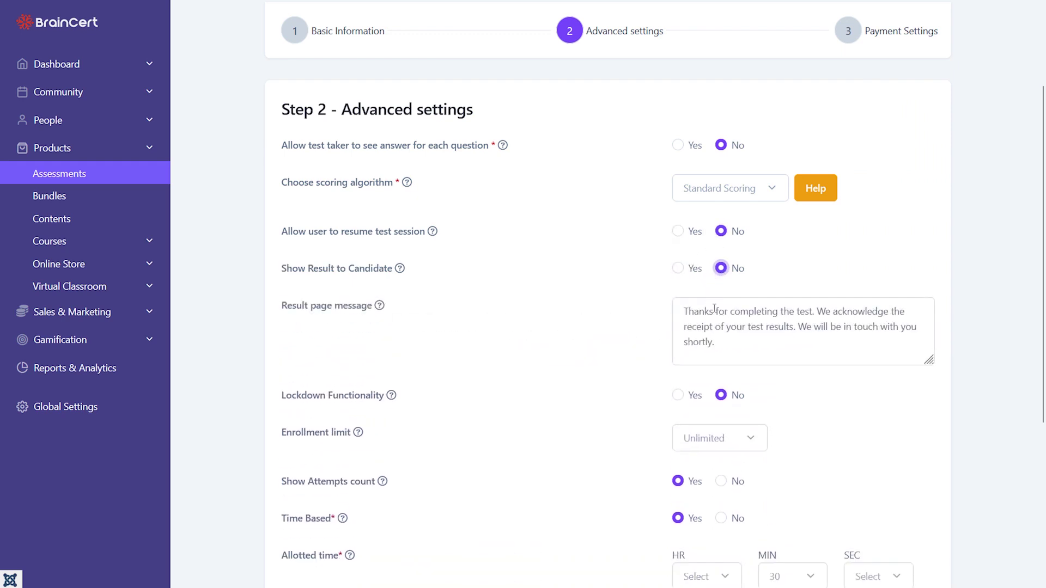
click(678, 268)
click(720, 305)
Keep enrollment Unlimited, show the attempts count, and leave the test untimed
click(723, 349)
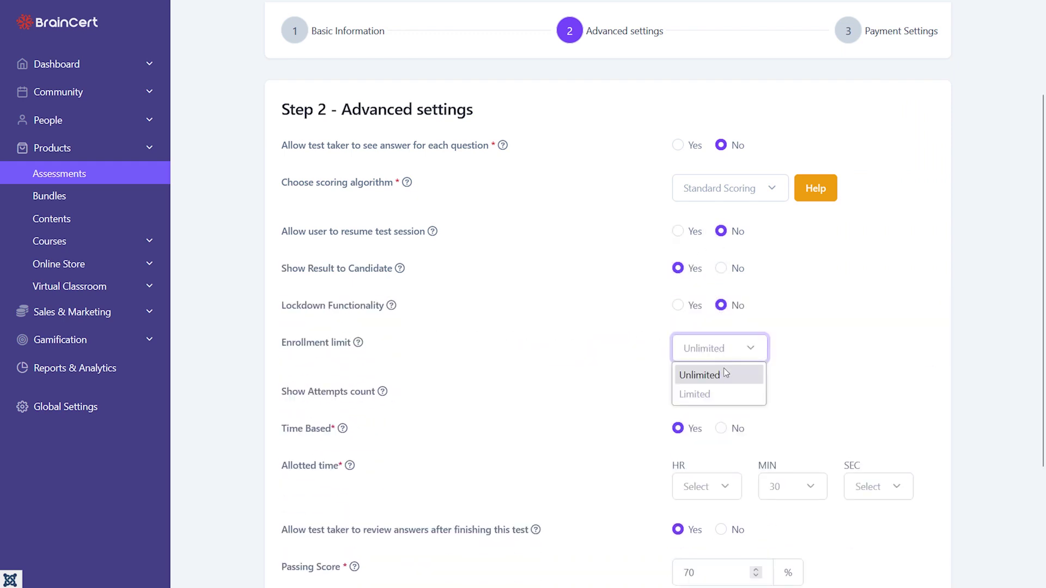
click(717, 359)
click(678, 391)
click(721, 428)
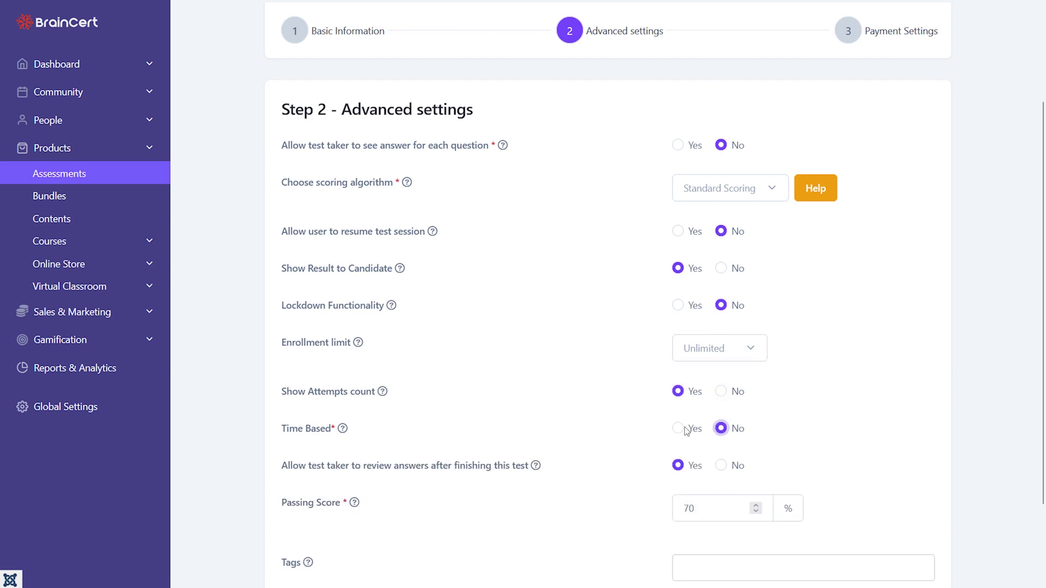
click(677, 429)
click(697, 486)
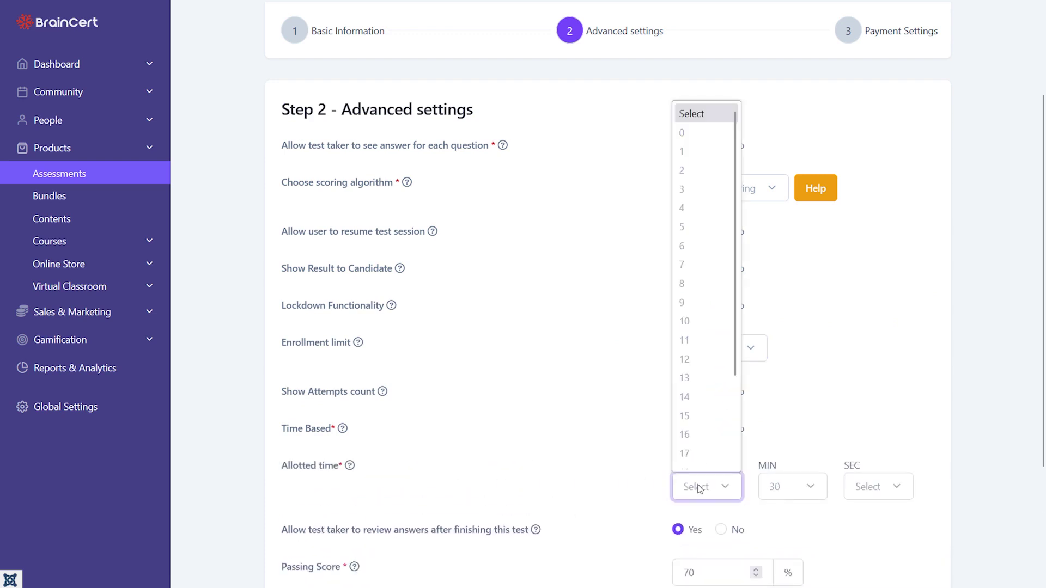
click(783, 487)
click(783, 486)
click(719, 430)
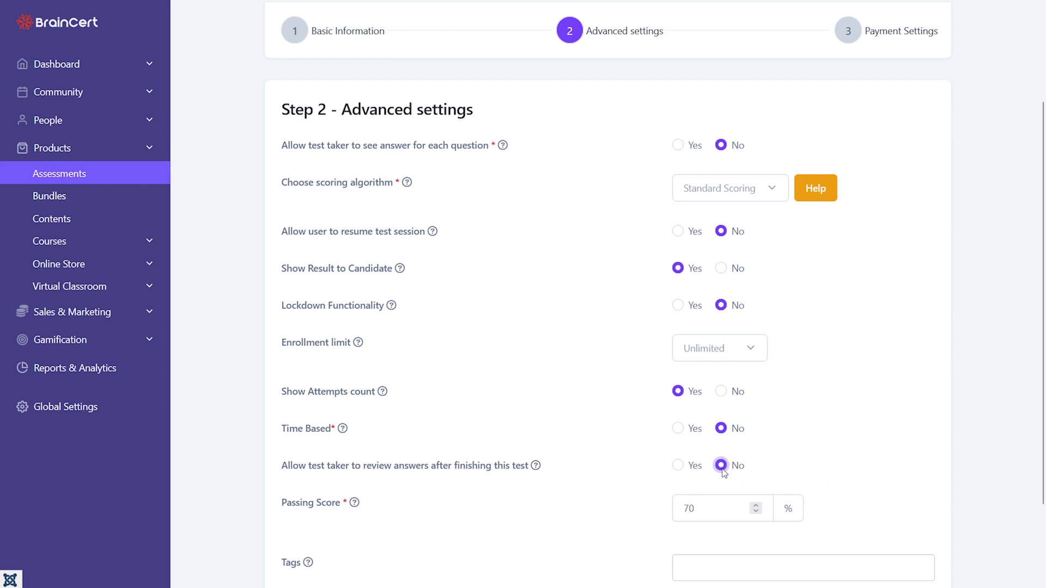
Keep the test free on the payment step and save Communication is the Key
scroll(785, 416, down, 2)
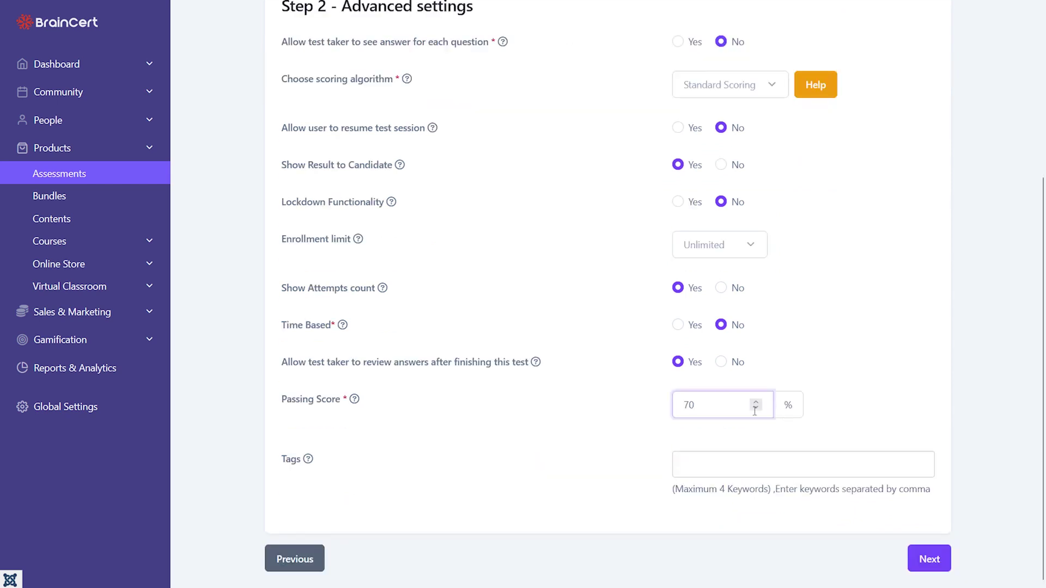
click(929, 558)
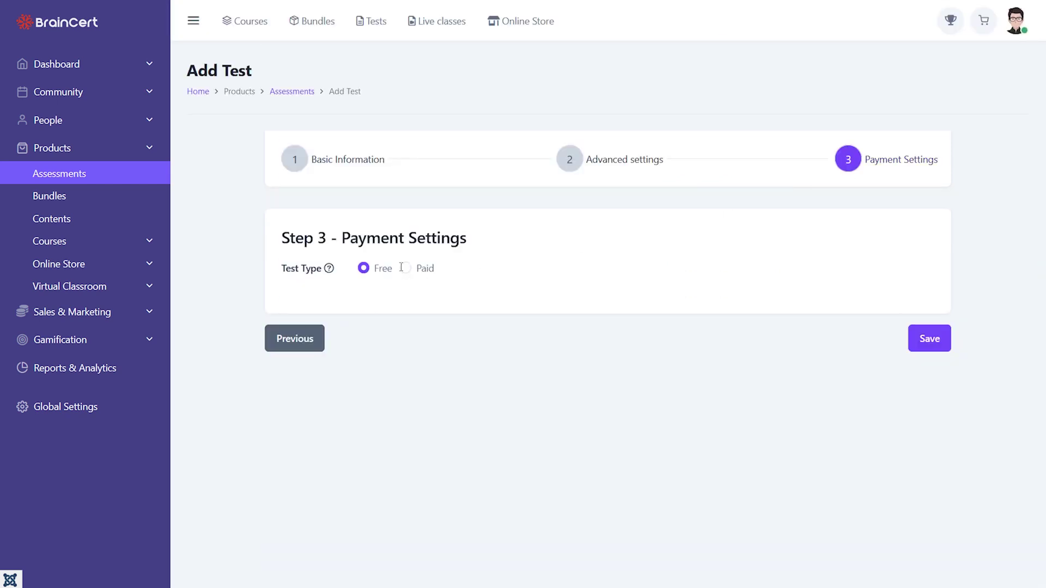
click(920, 344)
click(963, 292)
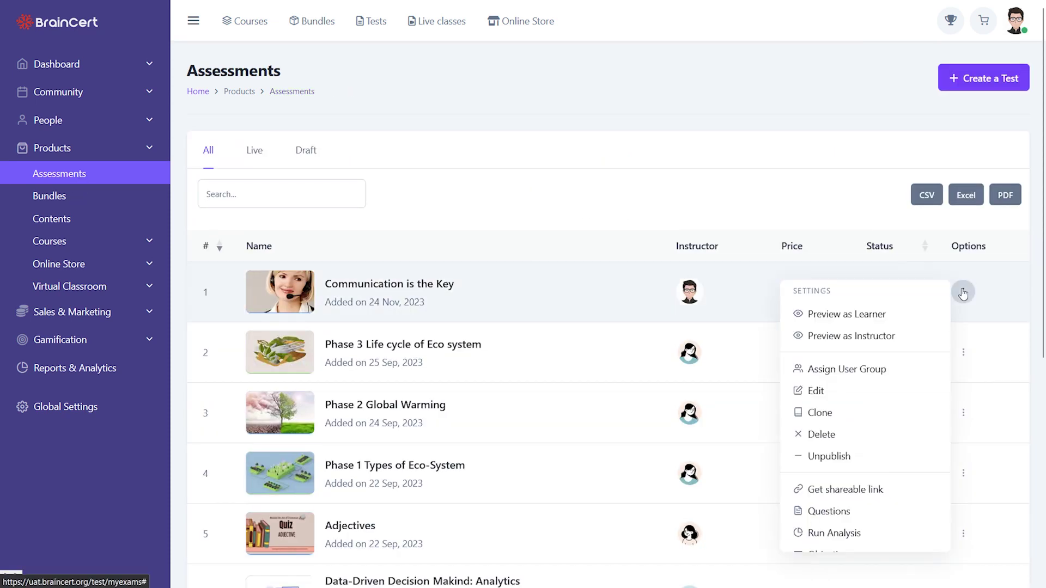
Add a new Multiple Choice question to Communication is the Key with four-star difficulty
click(868, 509)
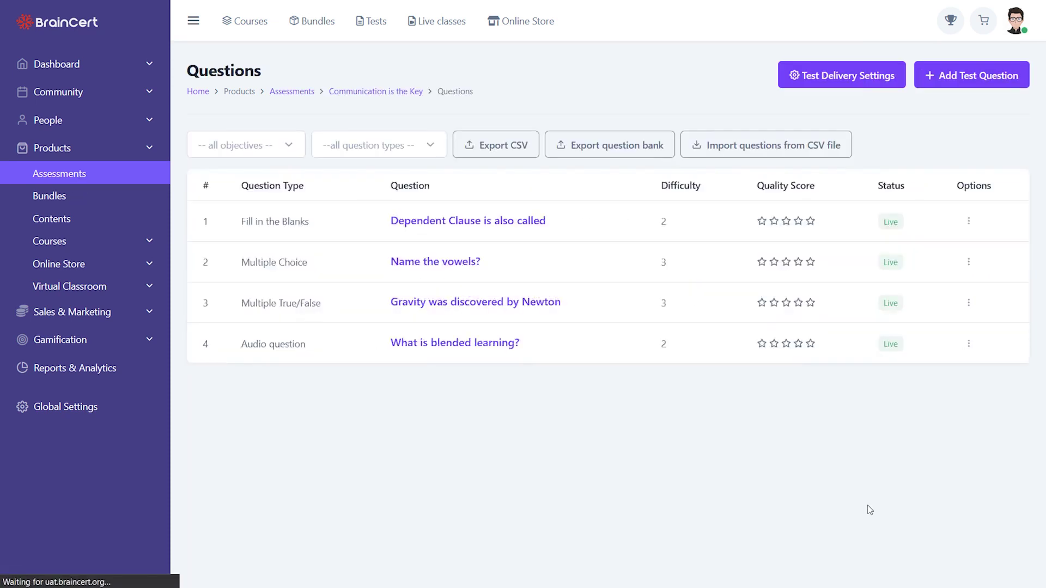
click(966, 81)
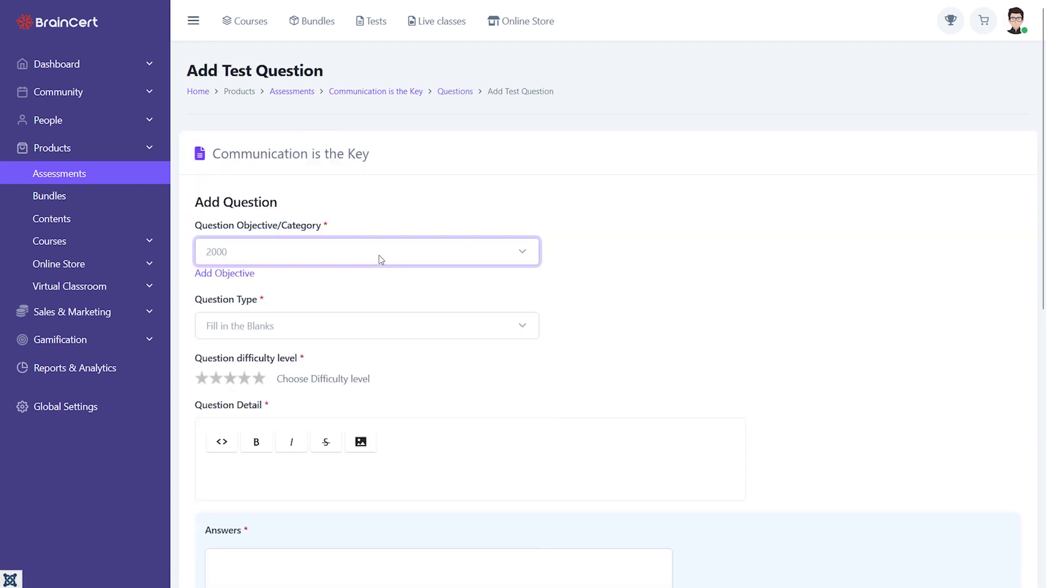
click(370, 329)
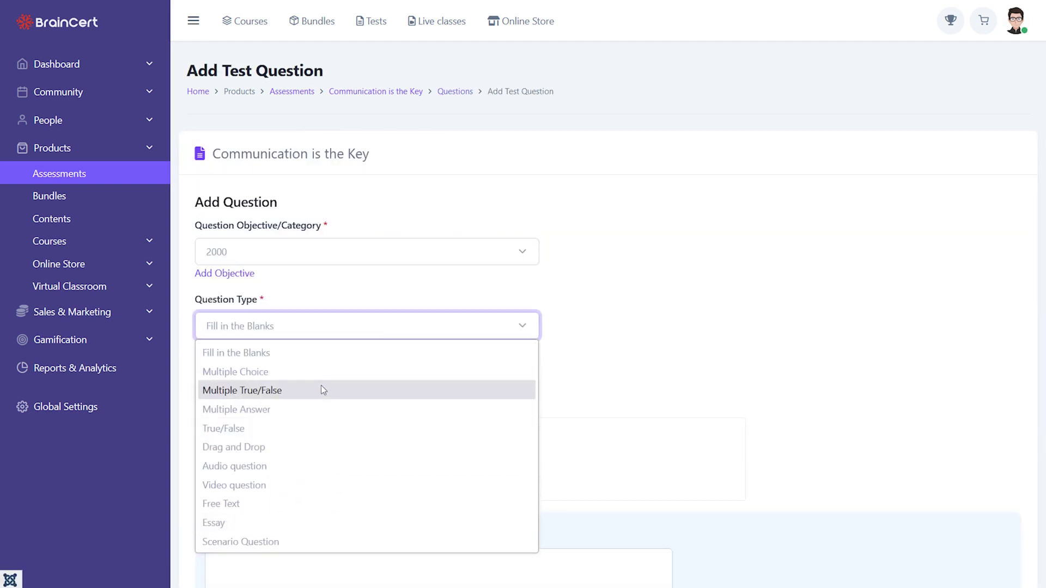
click(322, 372)
click(244, 378)
scroll(339, 326, down, 4)
Enter the flying-mammal question with answers Bat, Cat, Rat, All the above, then publish and save
click(339, 246)
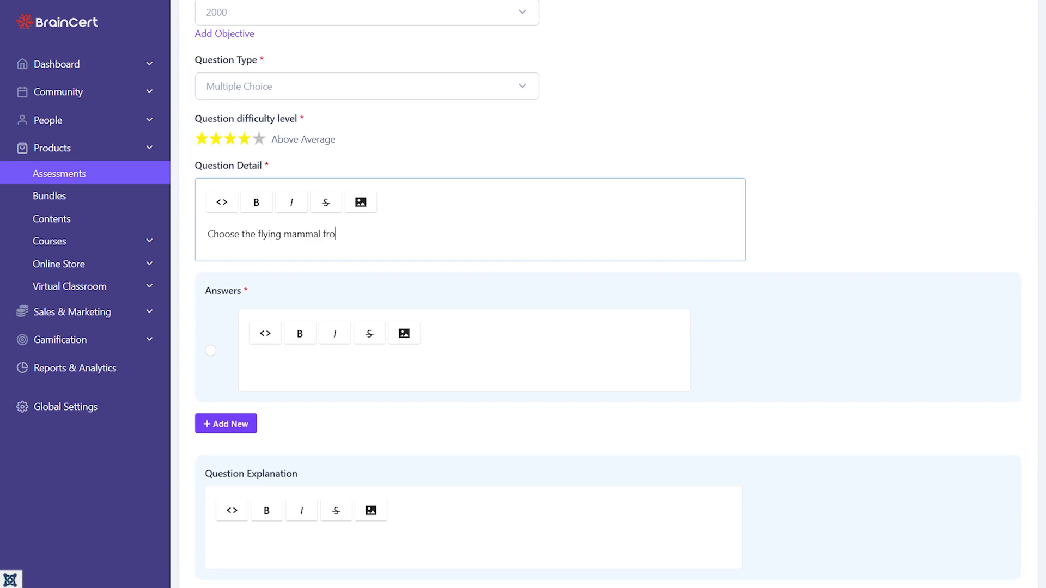
text(m the given options)
click(463, 367)
text(Bat)
click(210, 350)
click(226, 424)
text(Cat)
scroll(599, 294, down, 10)
text(All the above)
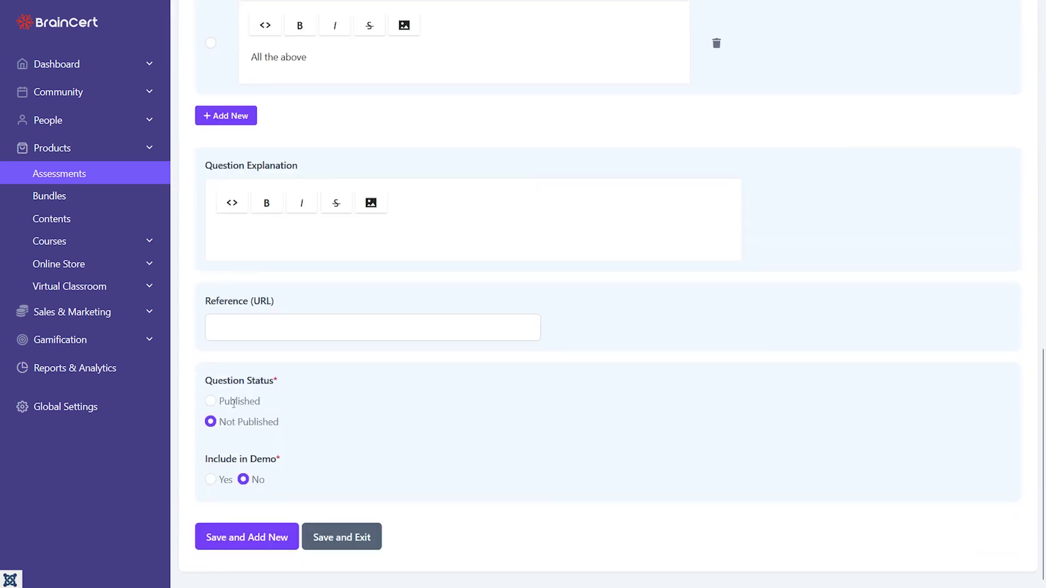
click(233, 403)
click(342, 537)
Run the question analysis for Communication is the Key and return to the assessments list
click(963, 291)
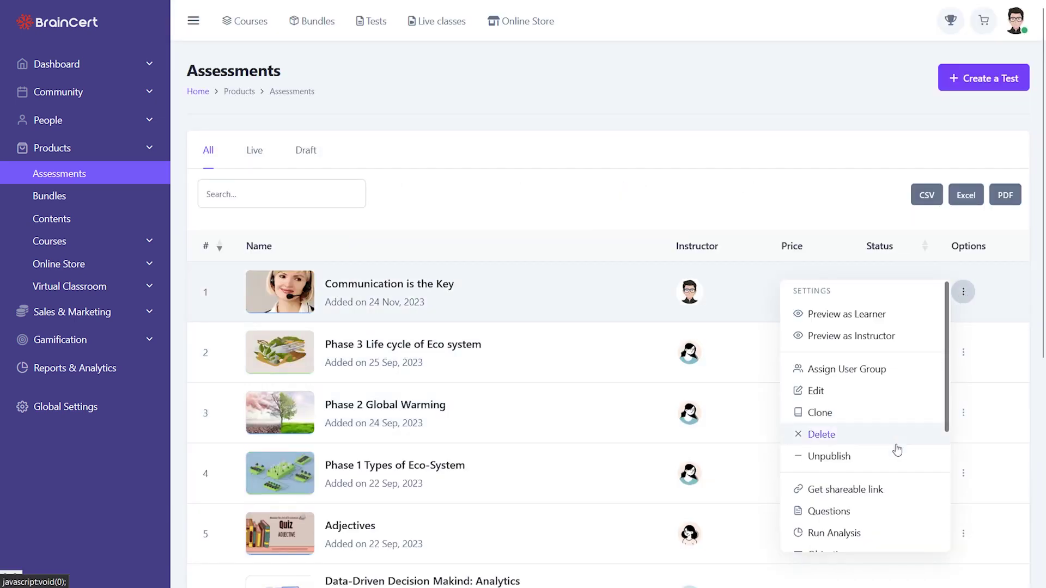
click(868, 526)
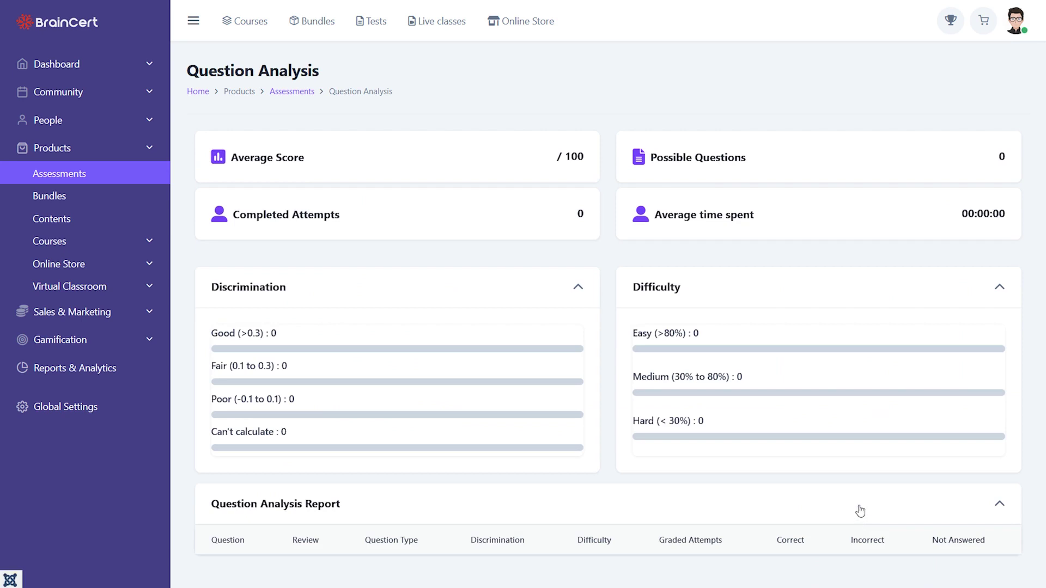
key(alt+Left)
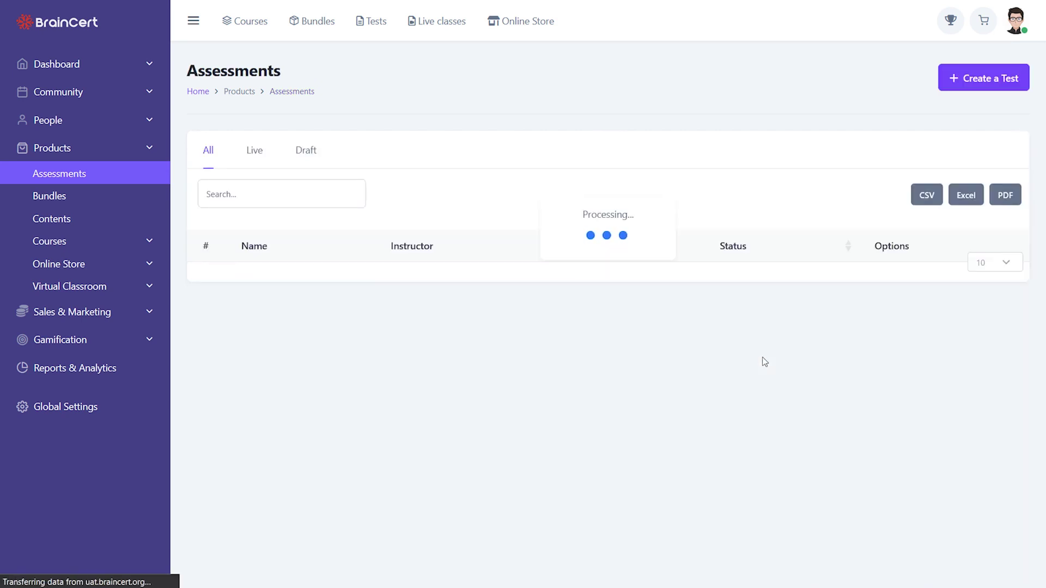
Review question 6423, 'Dependent Clause is also called', then return to the Questions list
click(962, 291)
click(876, 512)
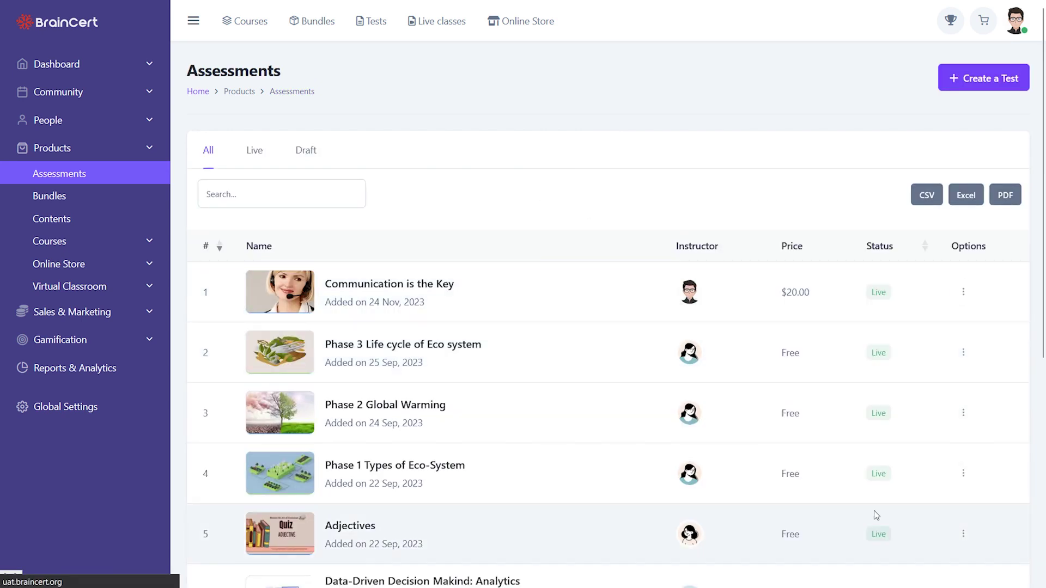
click(979, 282)
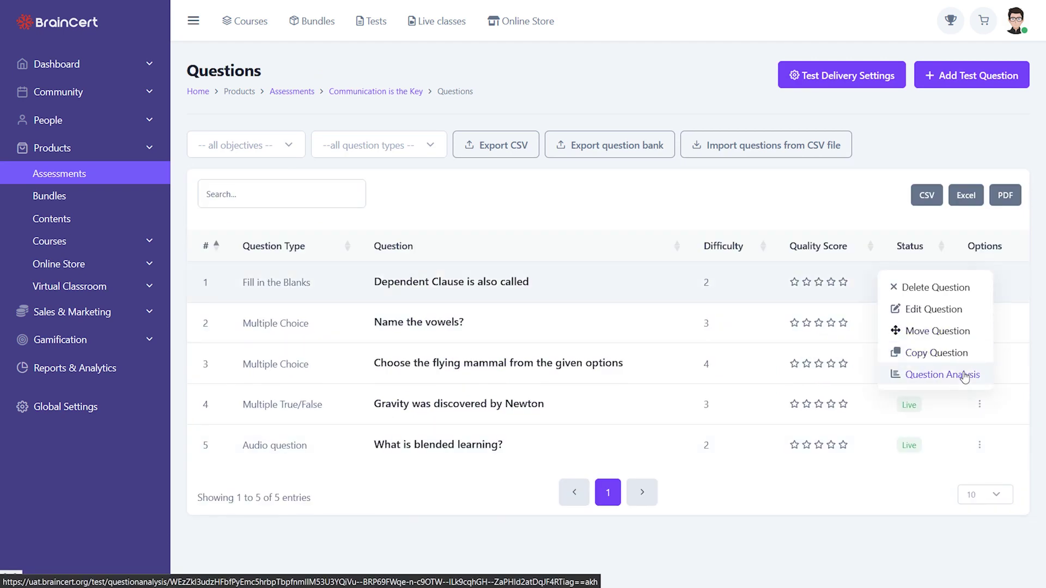
click(518, 289)
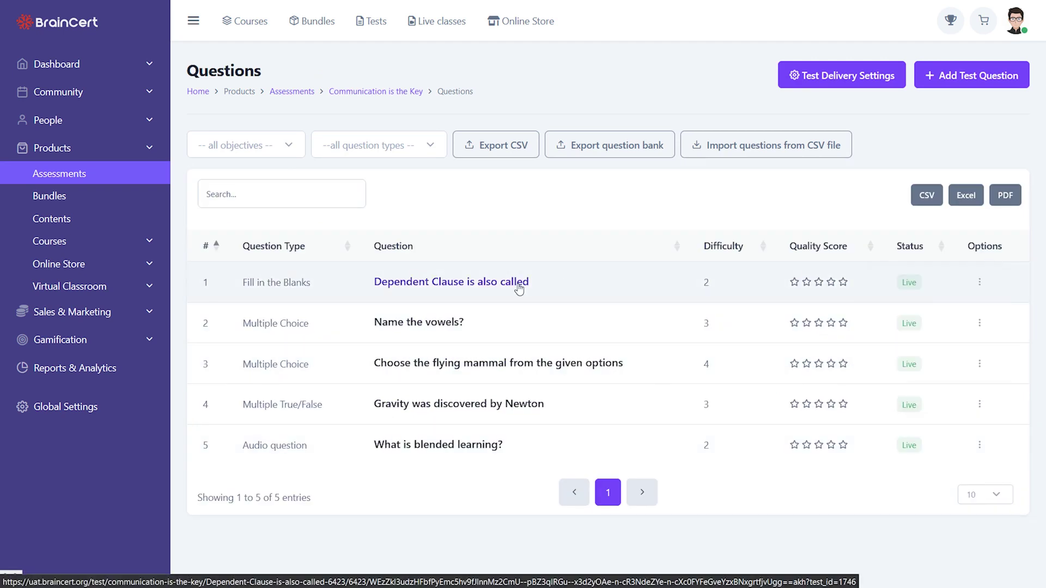
click(518, 289)
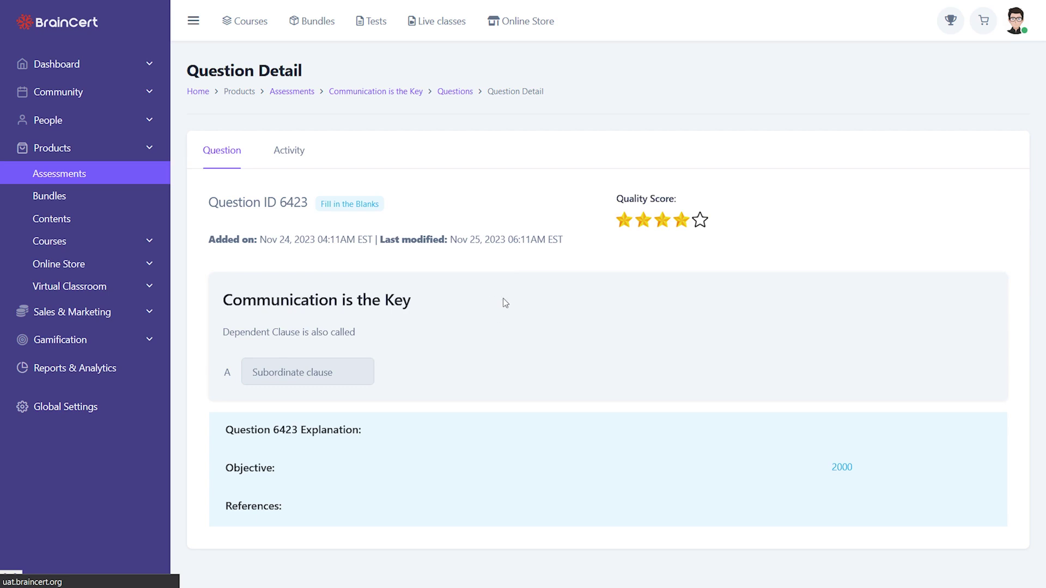
key(alt+Left)
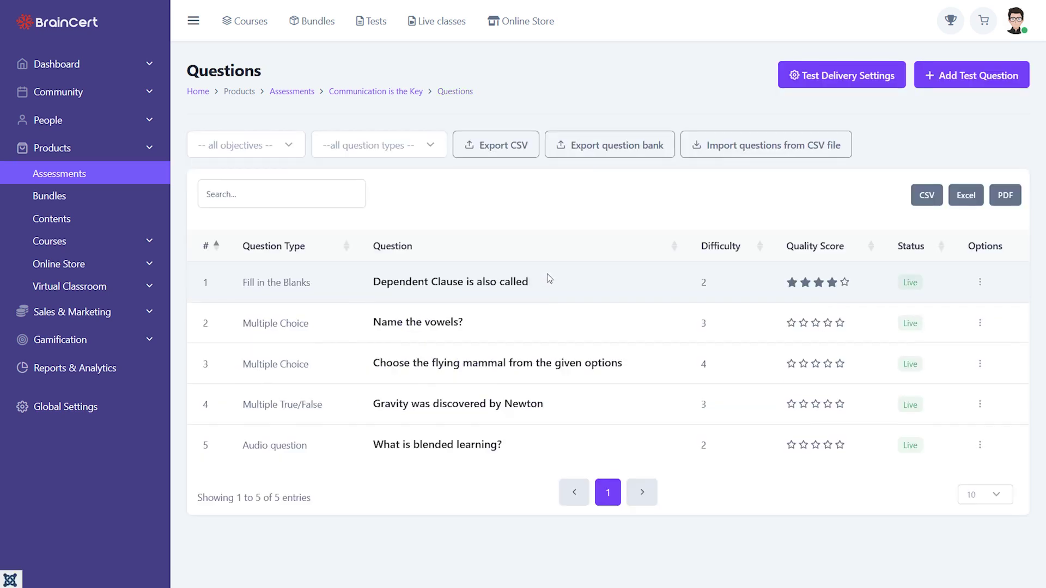
As a learner, take the Adjectives test through to question 10 and submit it for scoring
key(alt+Left)
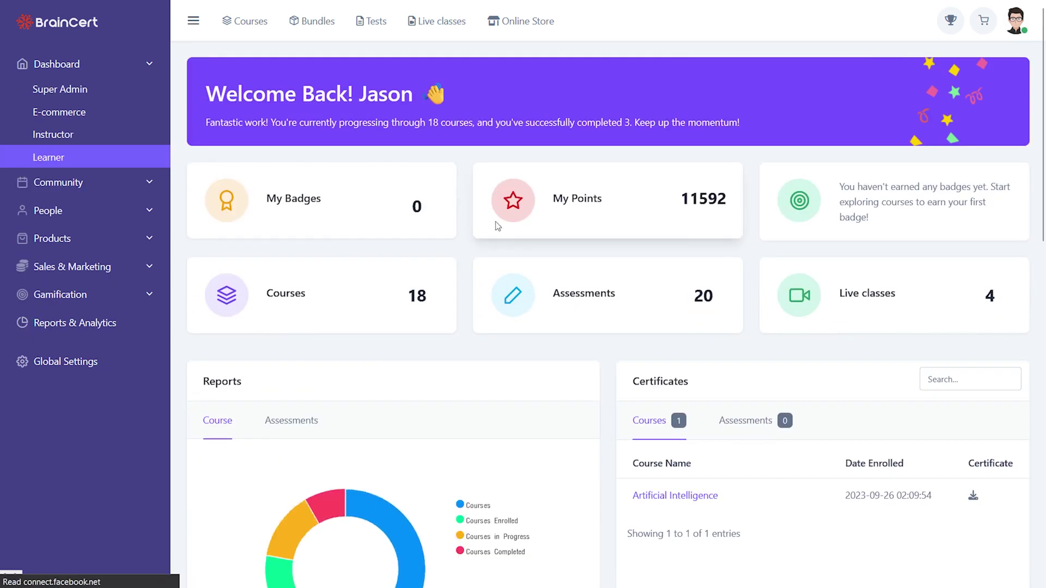
scroll(577, 426, down, 7)
scroll(702, 381, down, 8)
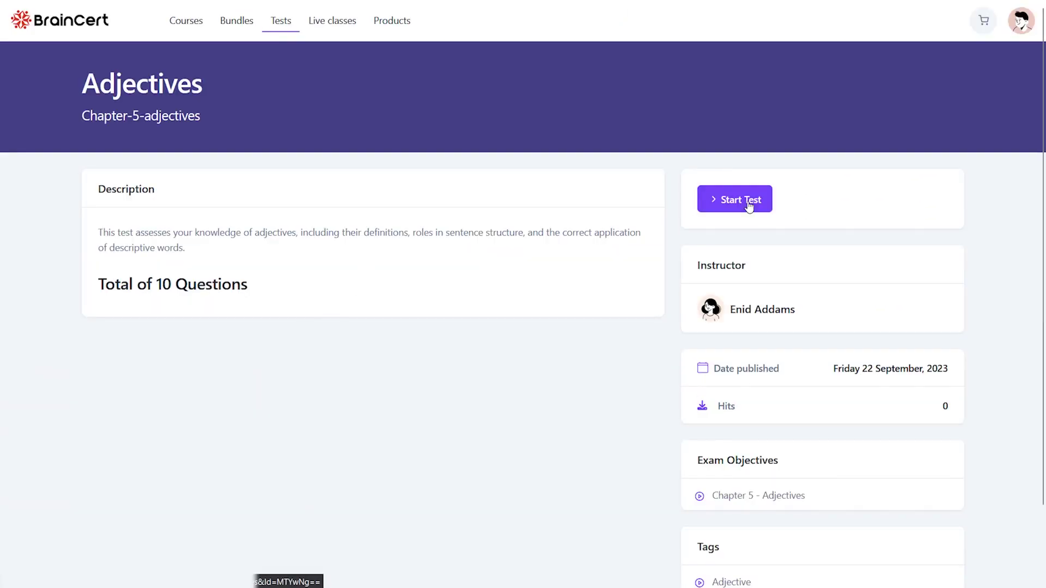
click(746, 203)
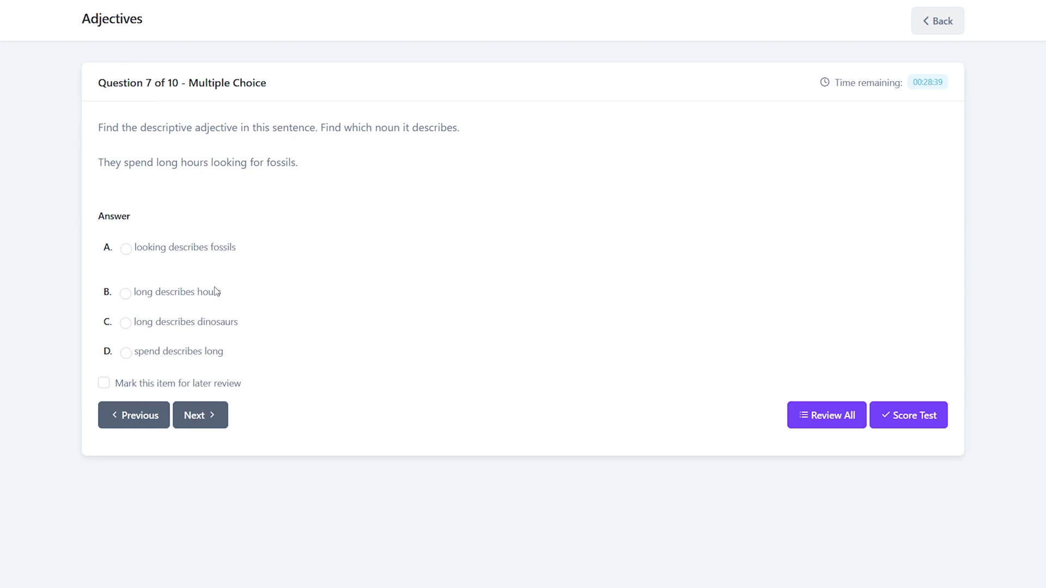
click(201, 413)
click(201, 393)
click(203, 365)
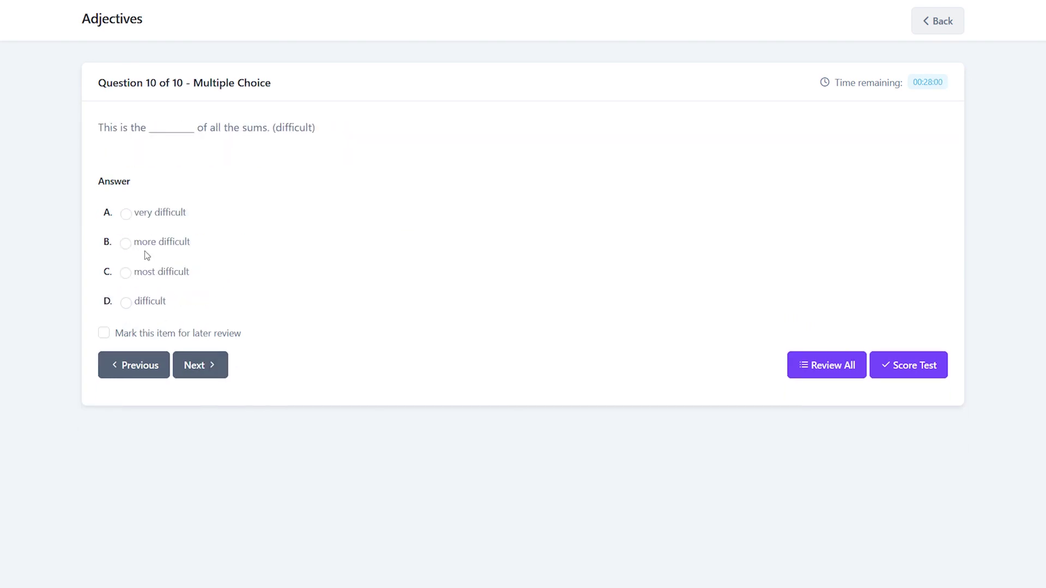
click(561, 392)
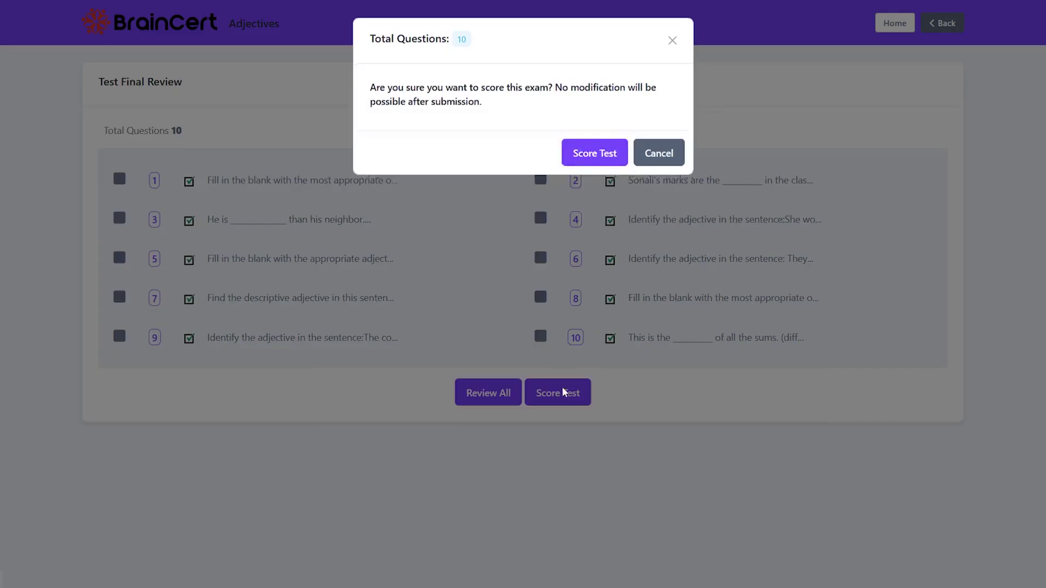
click(596, 154)
scroll(988, 273, down, 7)
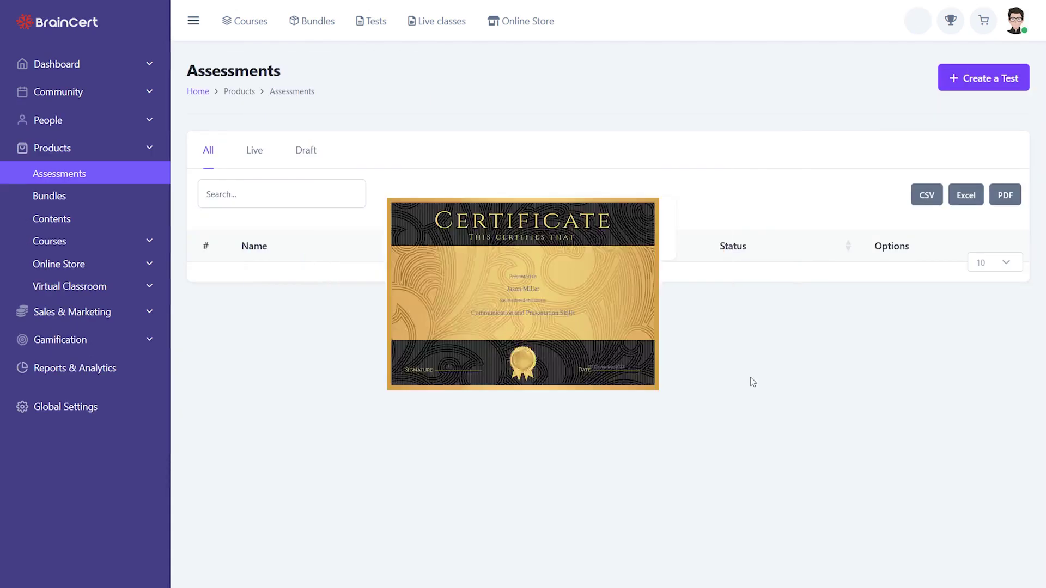
Show the Adjectives test report for the whole year
scroll(817, 389, down, 4)
scroll(926, 360, up, 4)
click(963, 533)
scroll(898, 435, down, 3)
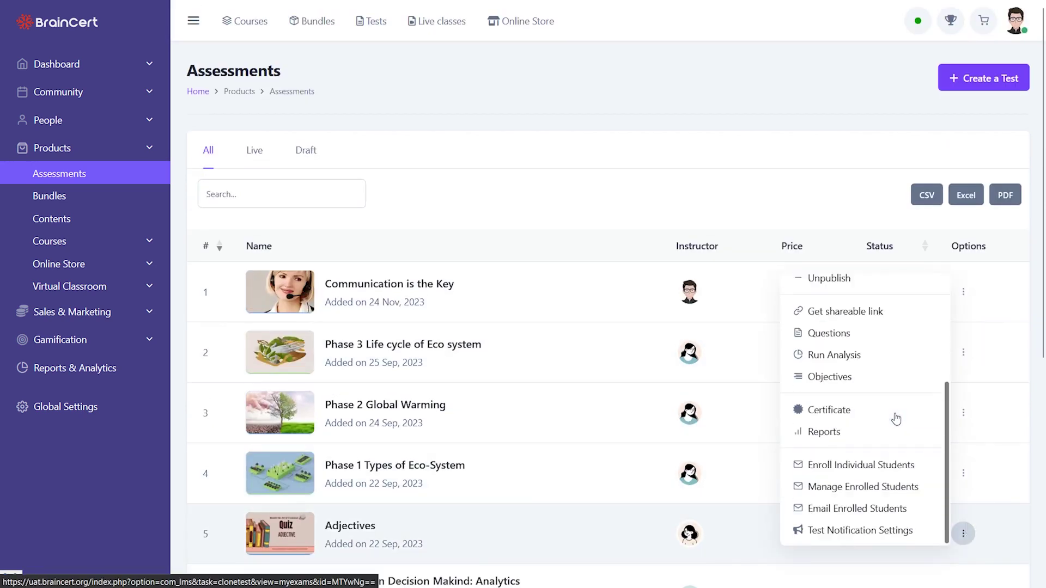
click(851, 430)
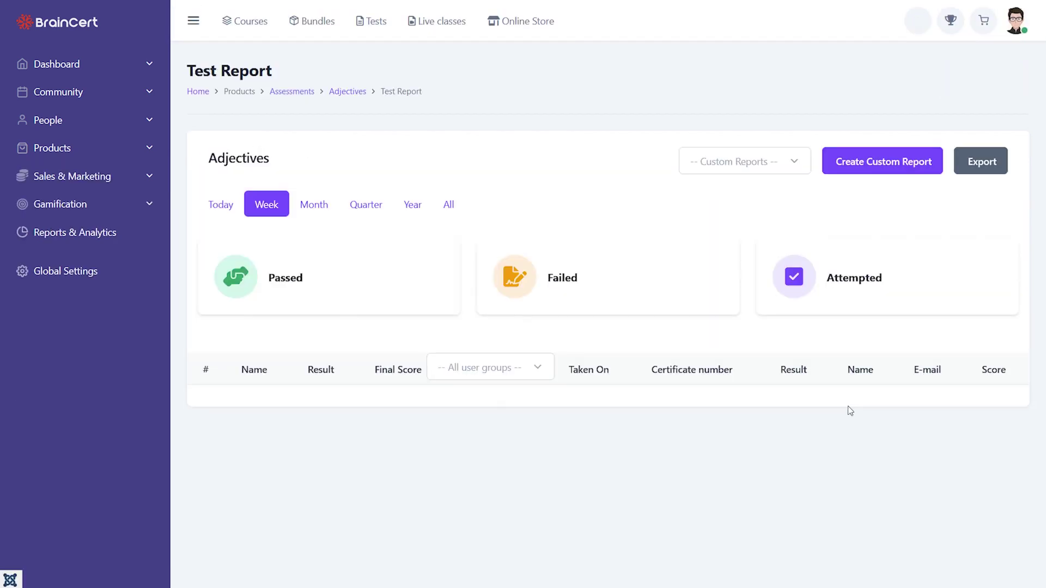
click(412, 205)
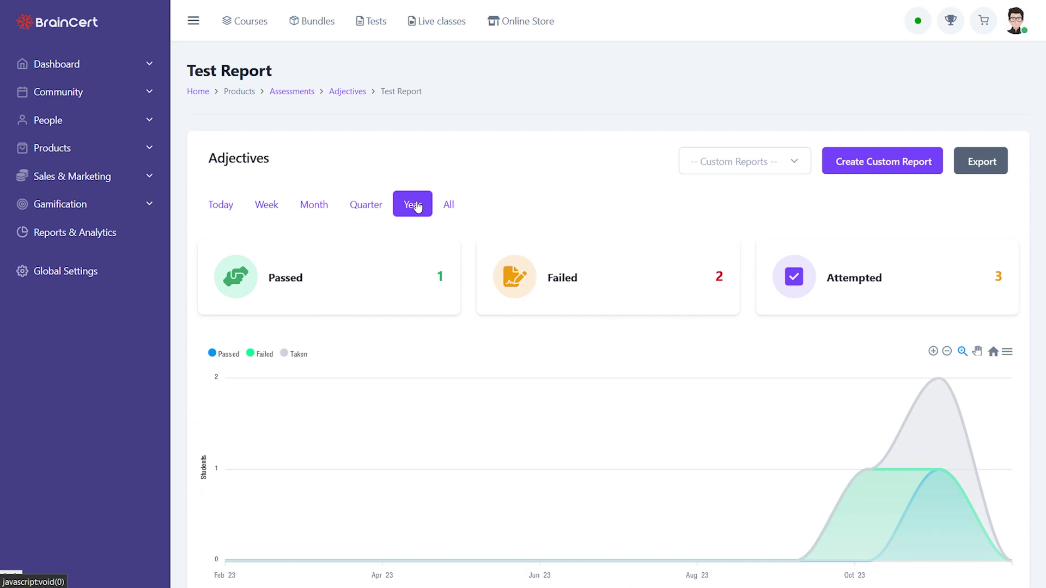
Generate a custom report grouped by Groups with Name and Group columns
click(907, 166)
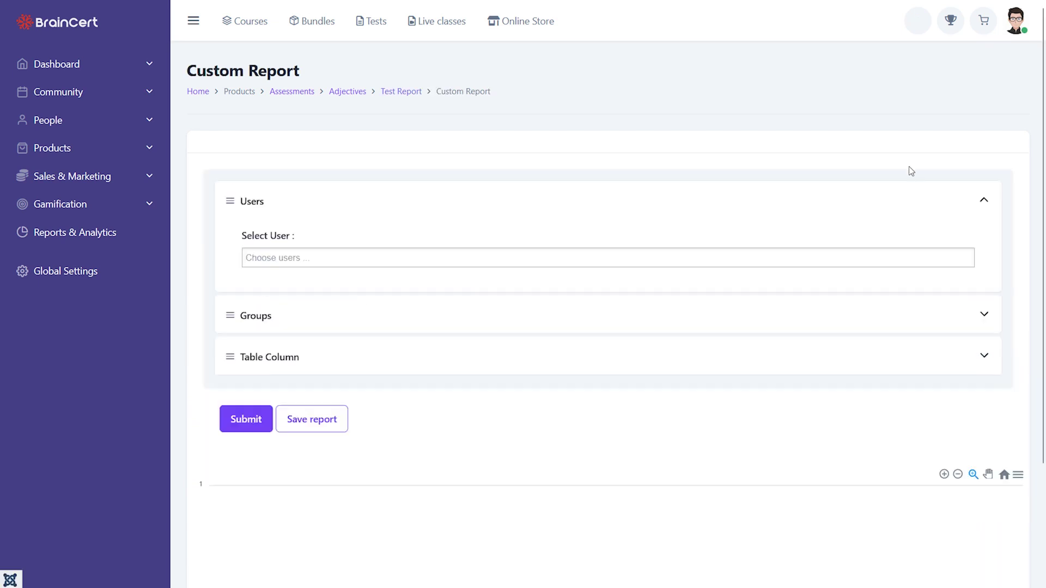
click(313, 315)
click(312, 322)
click(309, 355)
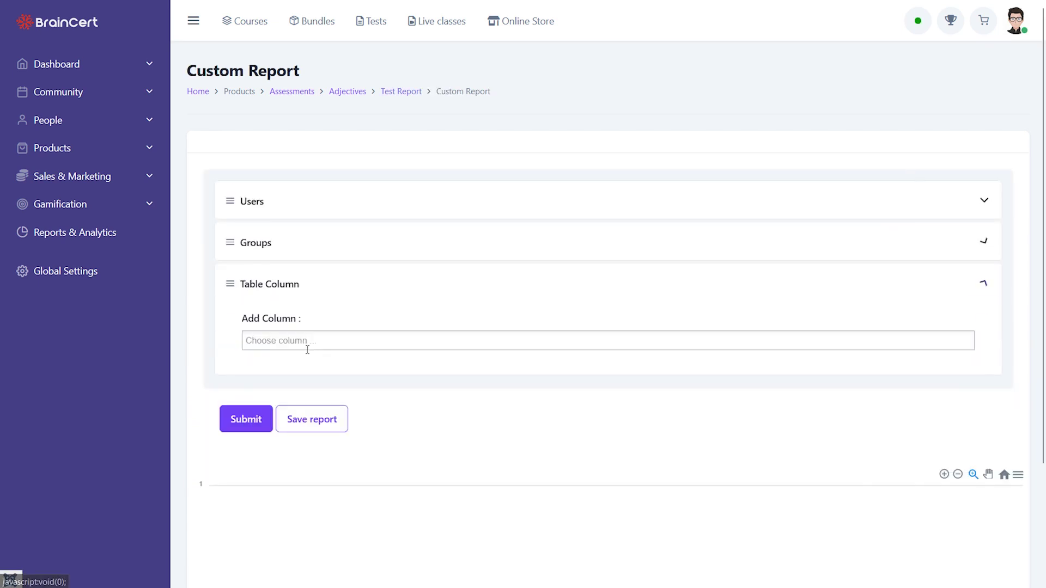
click(306, 340)
click(306, 359)
click(308, 378)
click(256, 420)
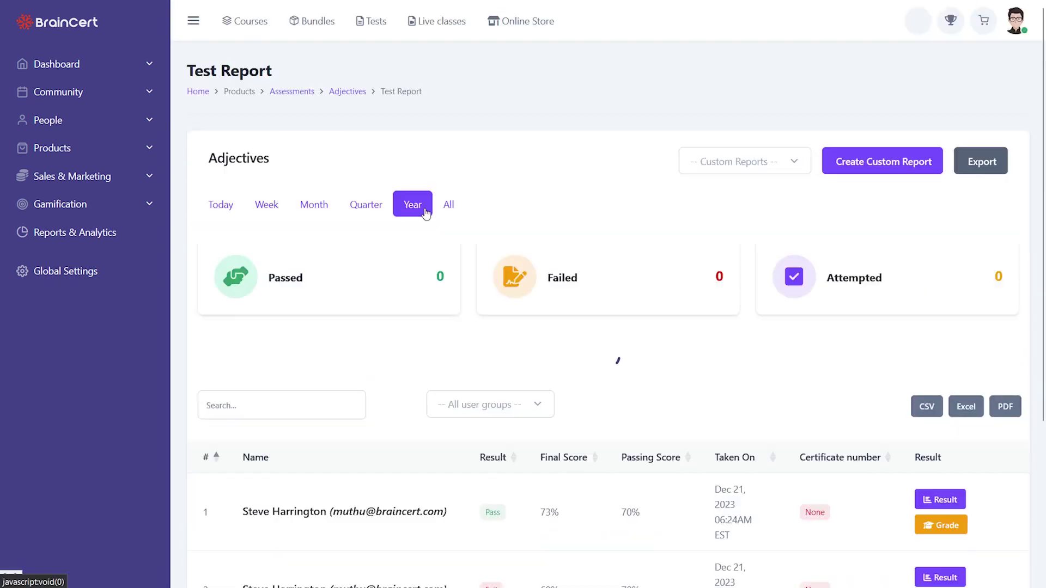
Grade the first attempt, marking question 1 correct to raise the result to 82%
scroll(692, 365, down, 4)
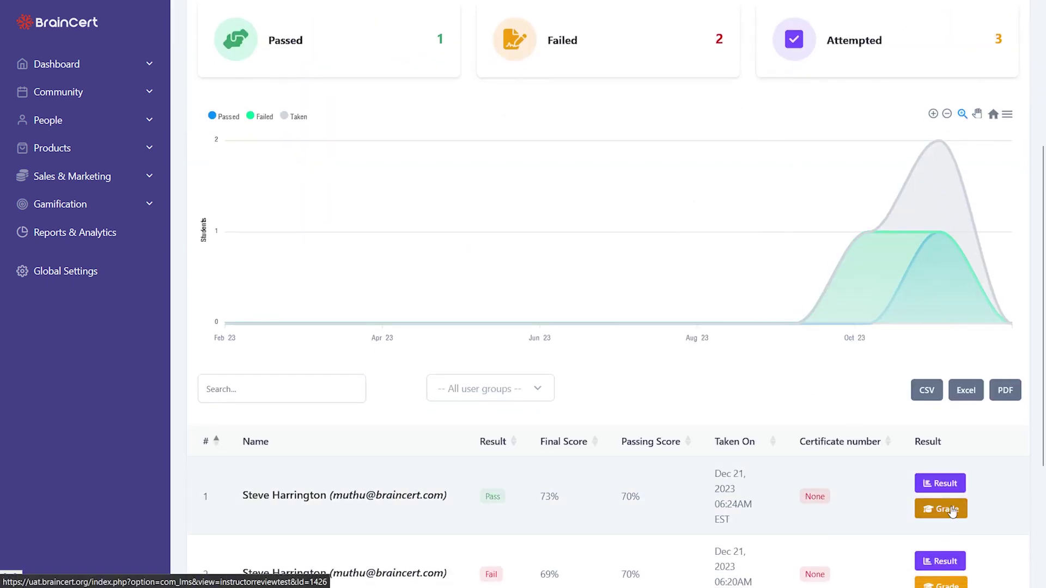
click(951, 512)
click(265, 417)
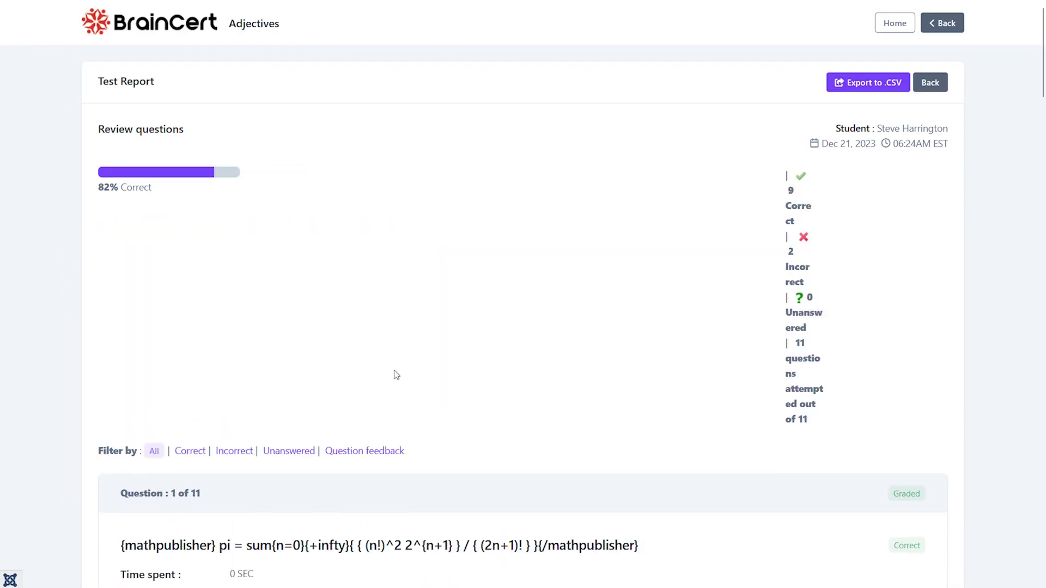
scroll(294, 479, down, 4)
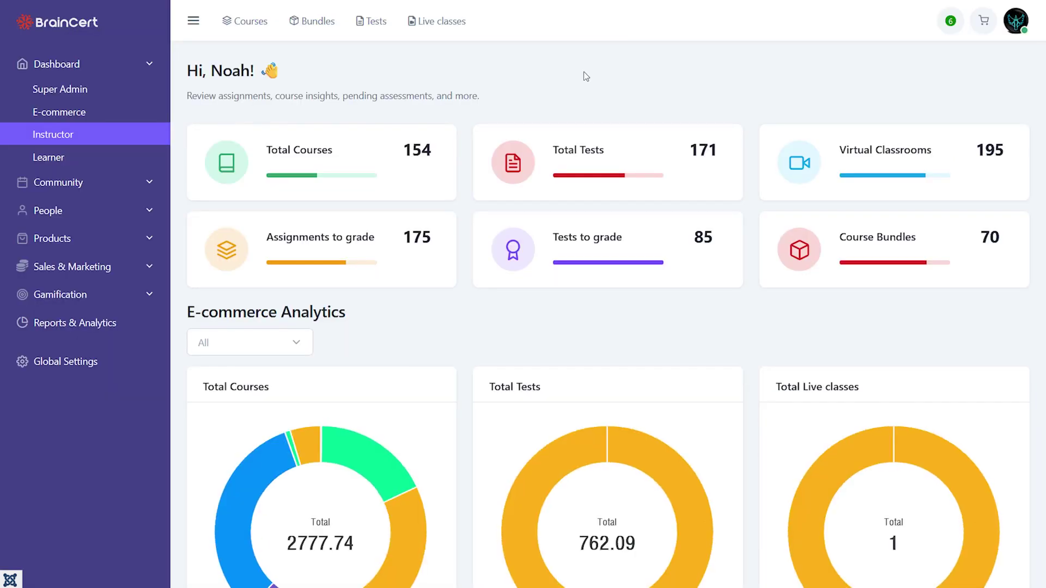
scroll(583, 76, down, 15)
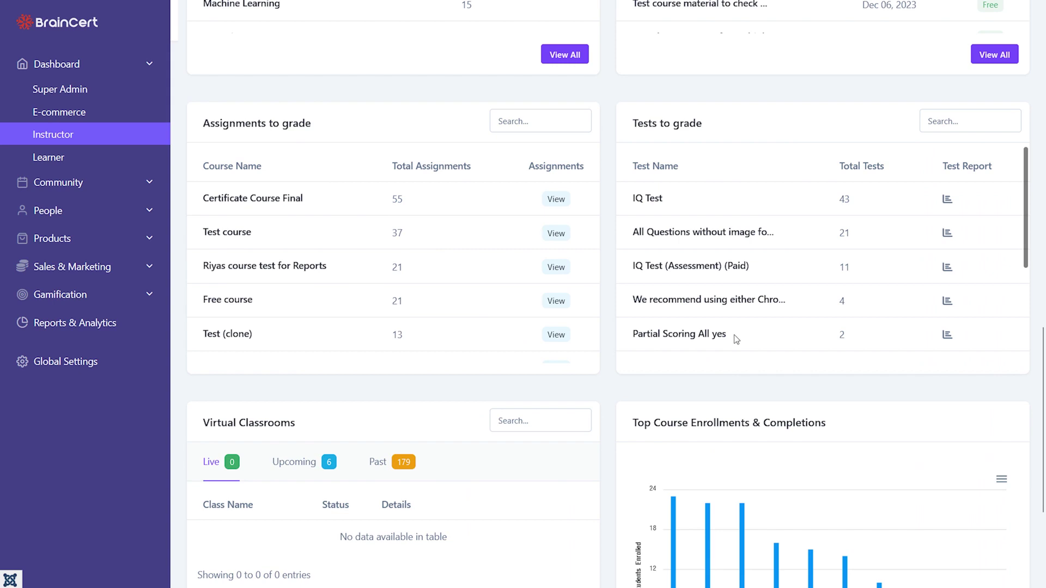
click(53, 238)
click(59, 173)
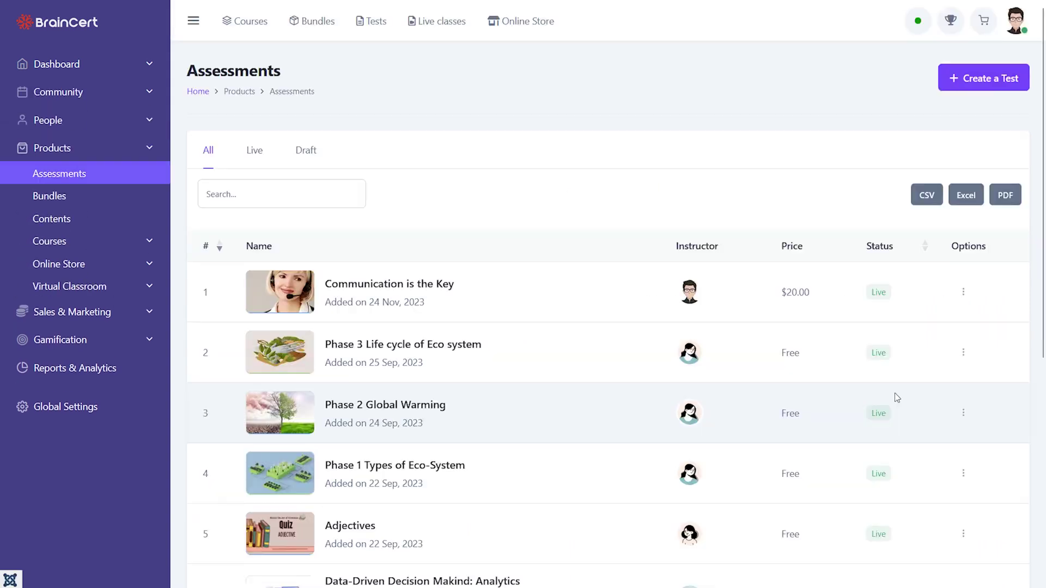
scroll(896, 392, down, 5)
scroll(967, 349, up, 5)
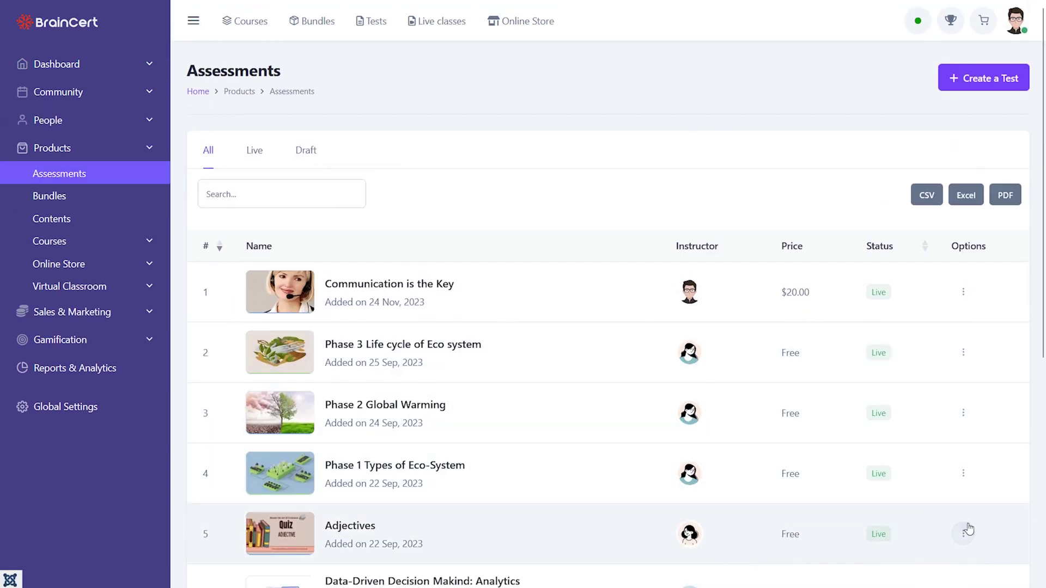
click(963, 533)
scroll(894, 420, down, 3)
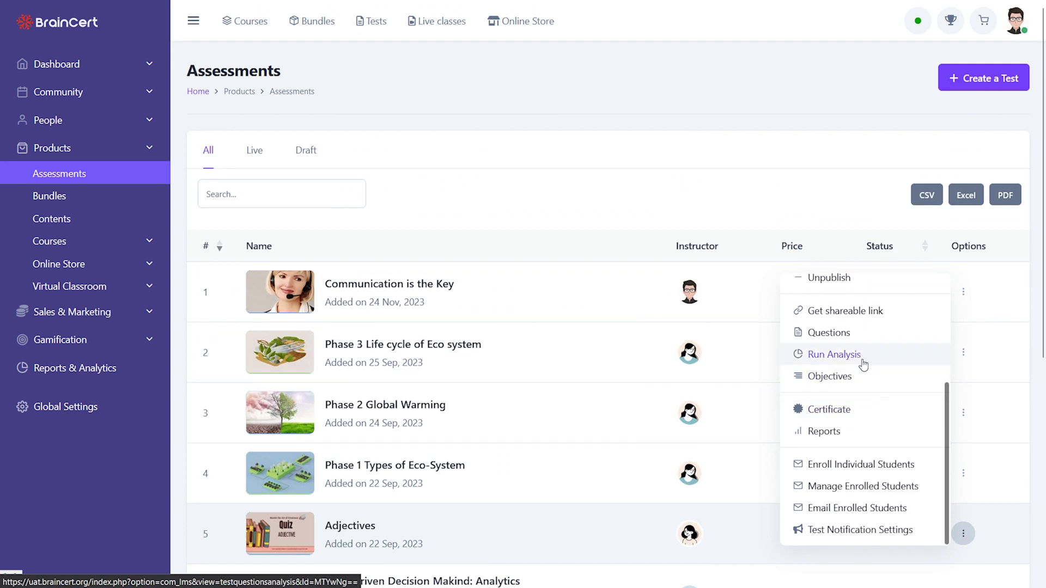
click(823, 430)
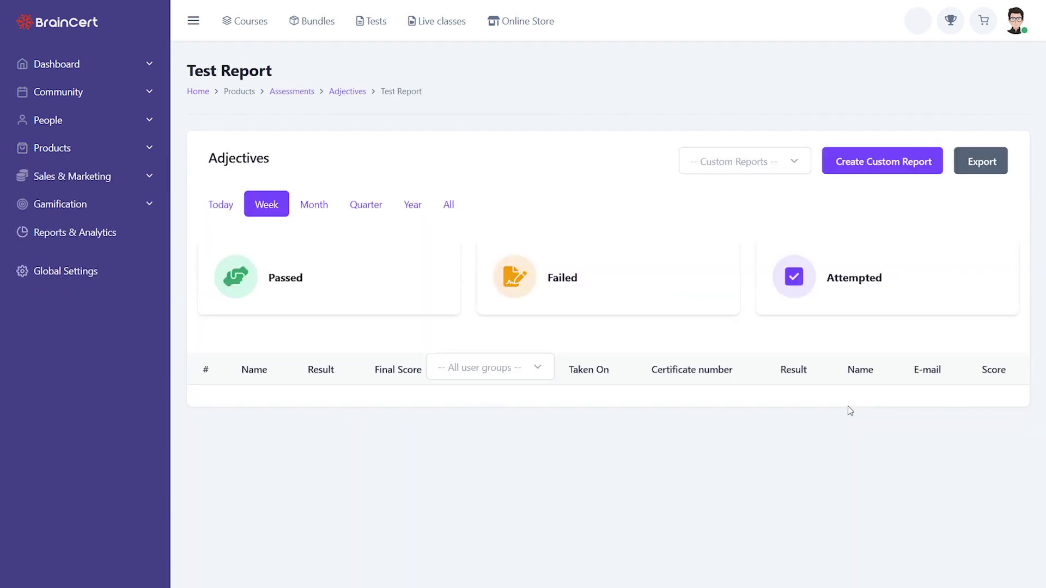
click(414, 205)
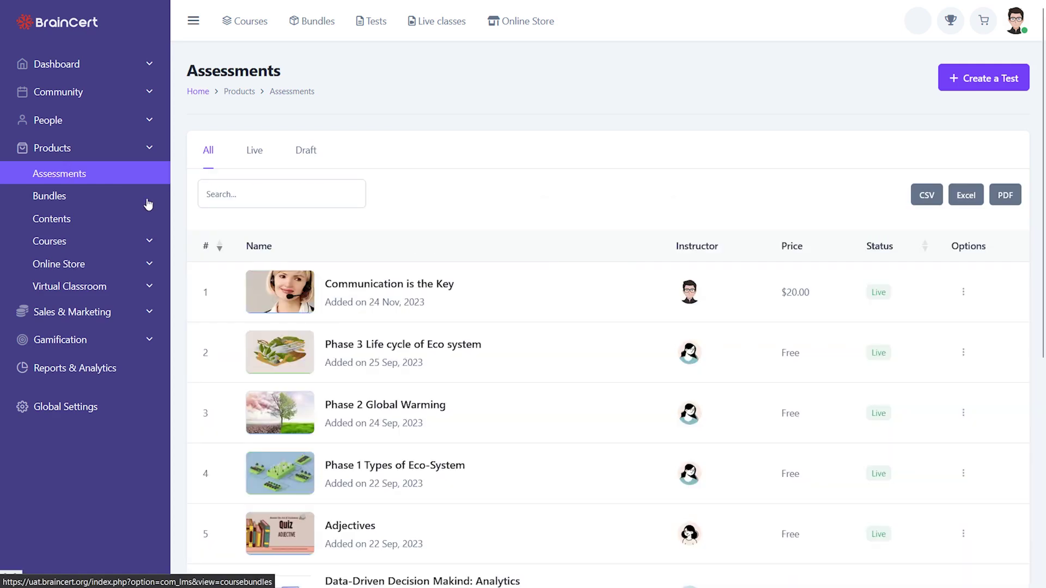
click(963, 292)
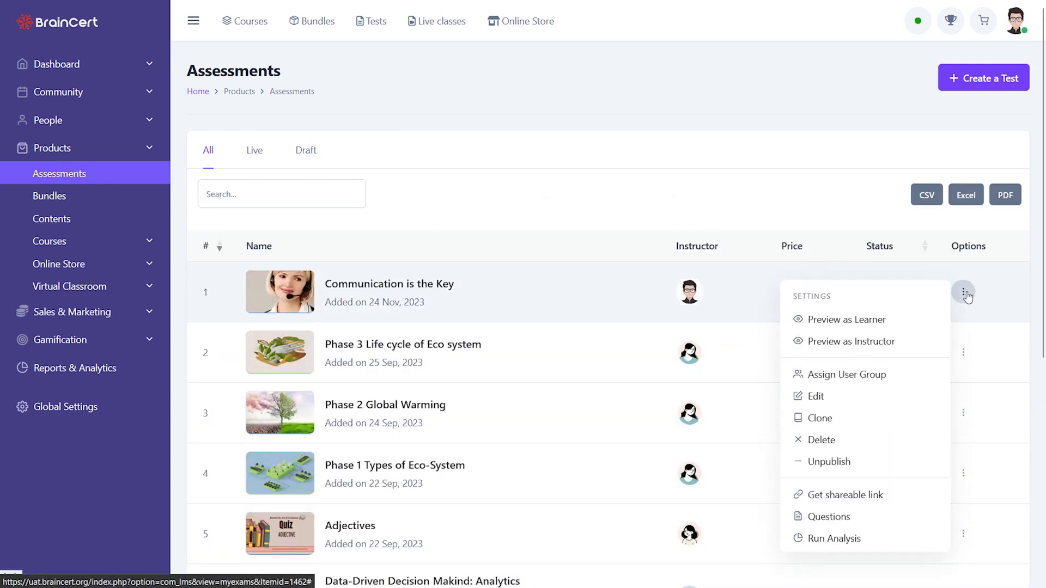
scroll(854, 337, down, 4)
scroll(854, 335, up, 5)
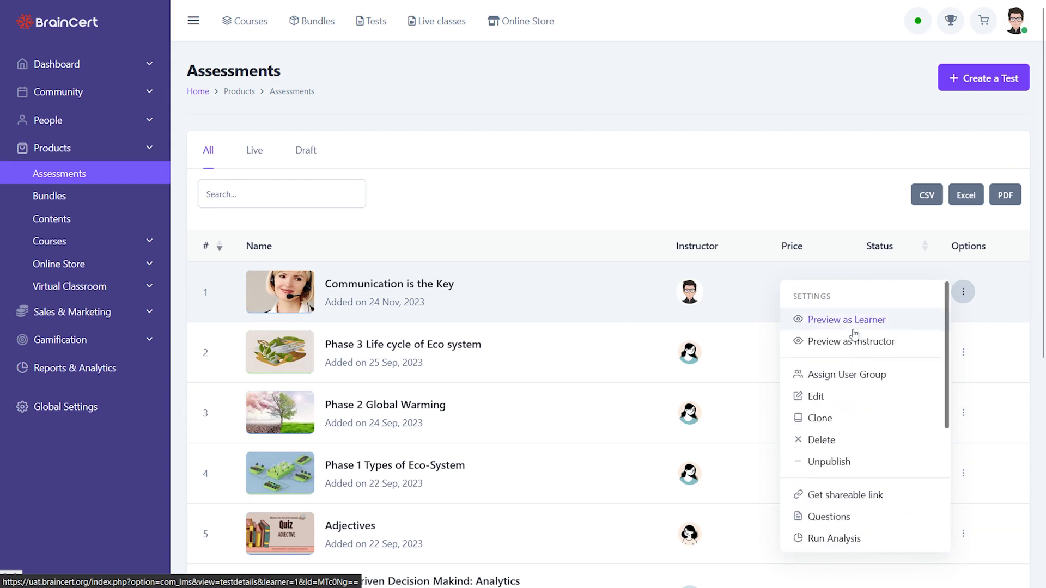
scroll(853, 336, down, 6)
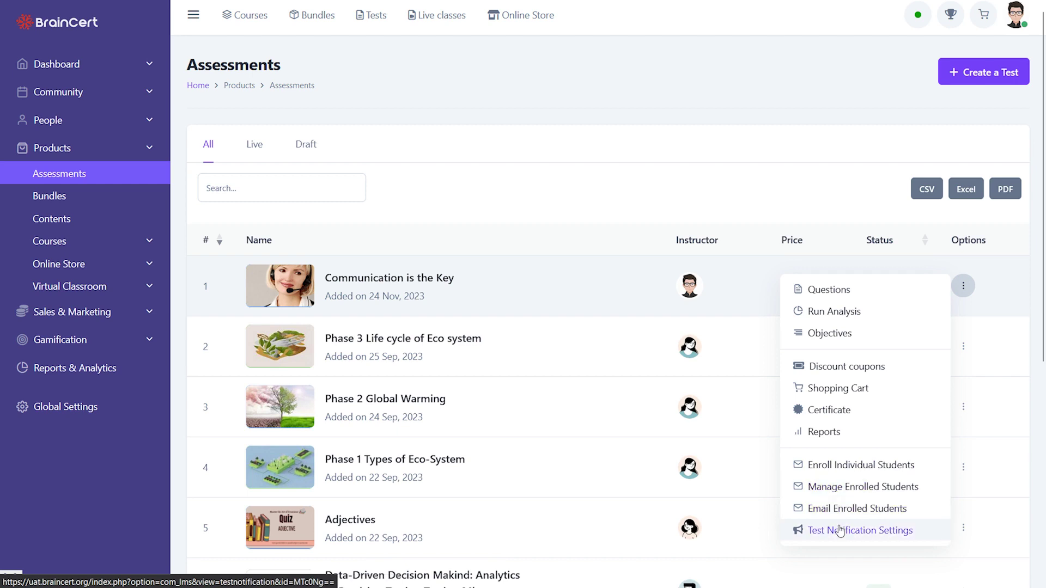
click(653, 134)
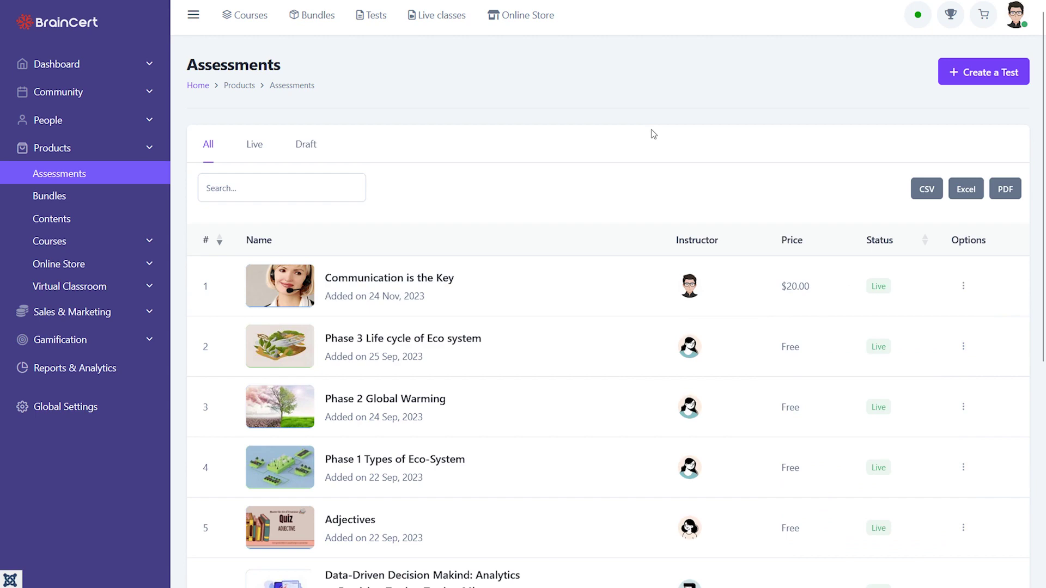